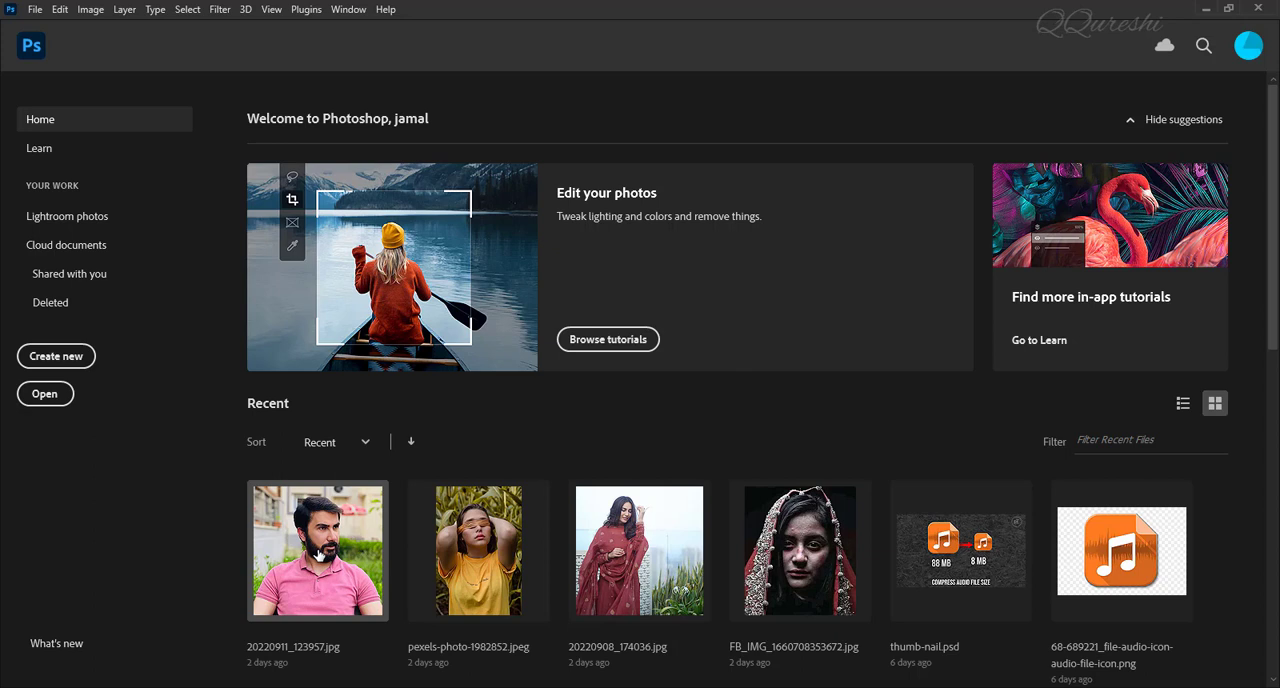
# Open the recent photo 20220911_123957.jpg and switch to the Move tool.
pyautogui.click(318, 553)
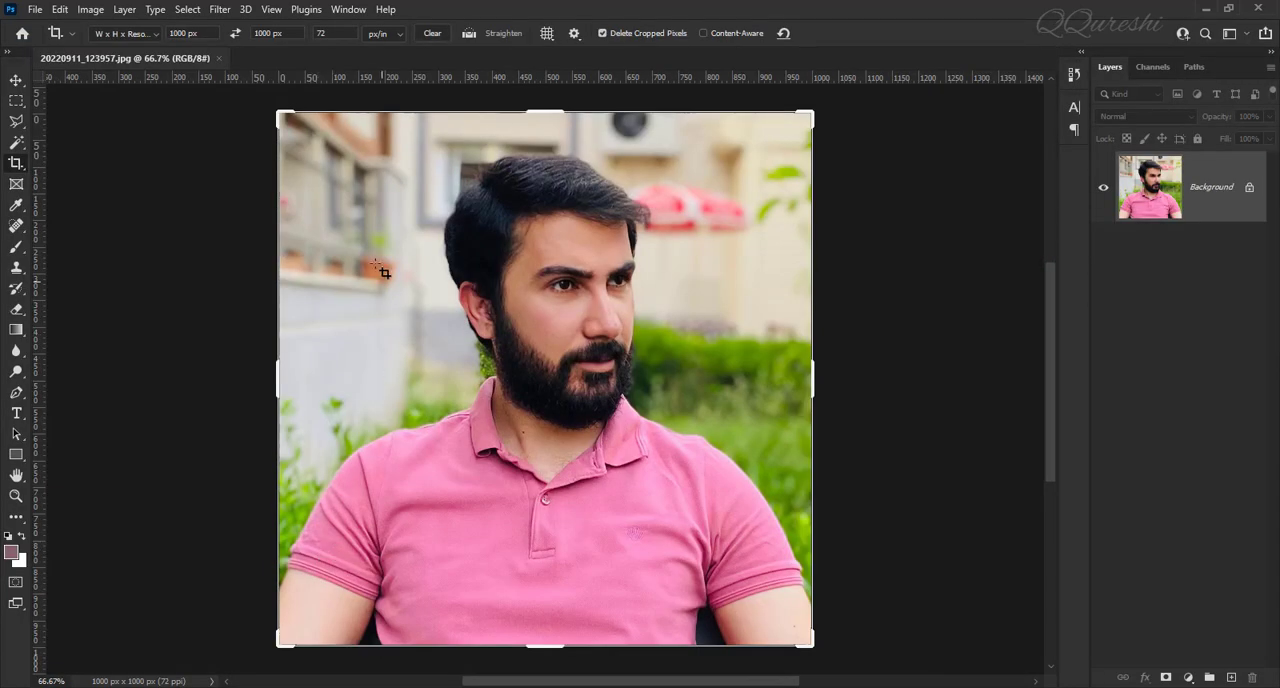
pyautogui.click(12, 79)
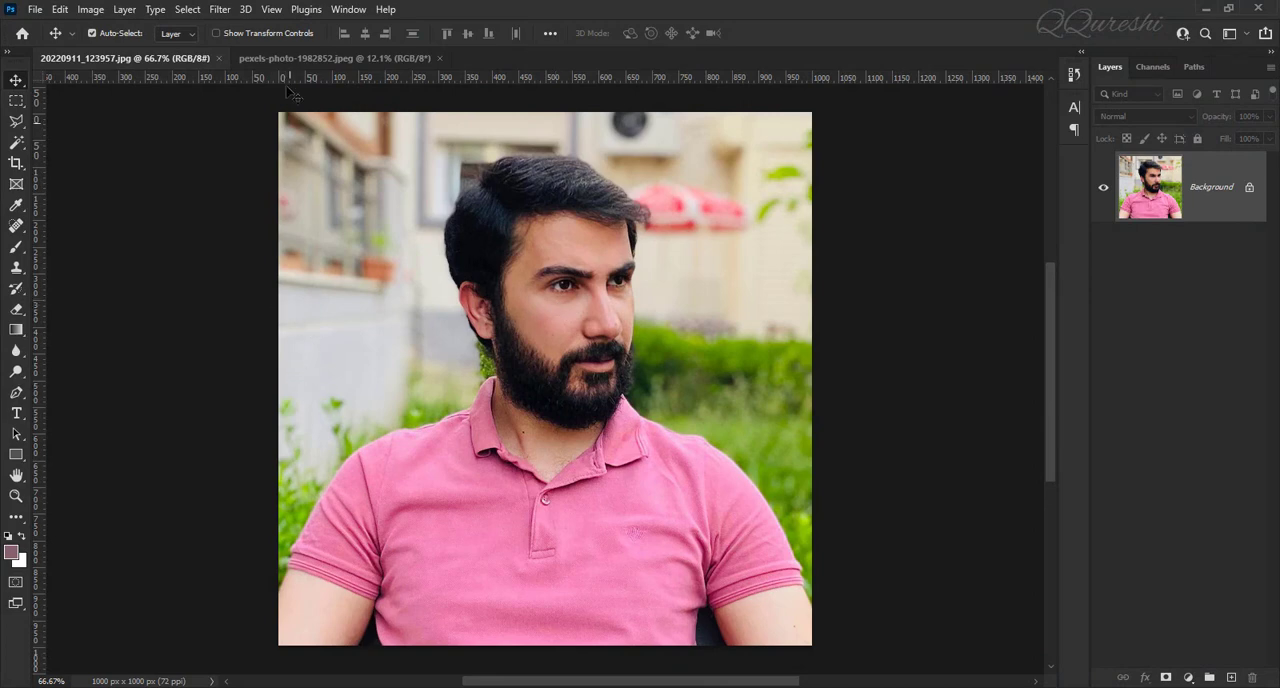
# Compare the framing and canvas size of pexels-photo-1982852.jpeg with those of 20220911_123957.jpg.
pyautogui.click(294, 58)
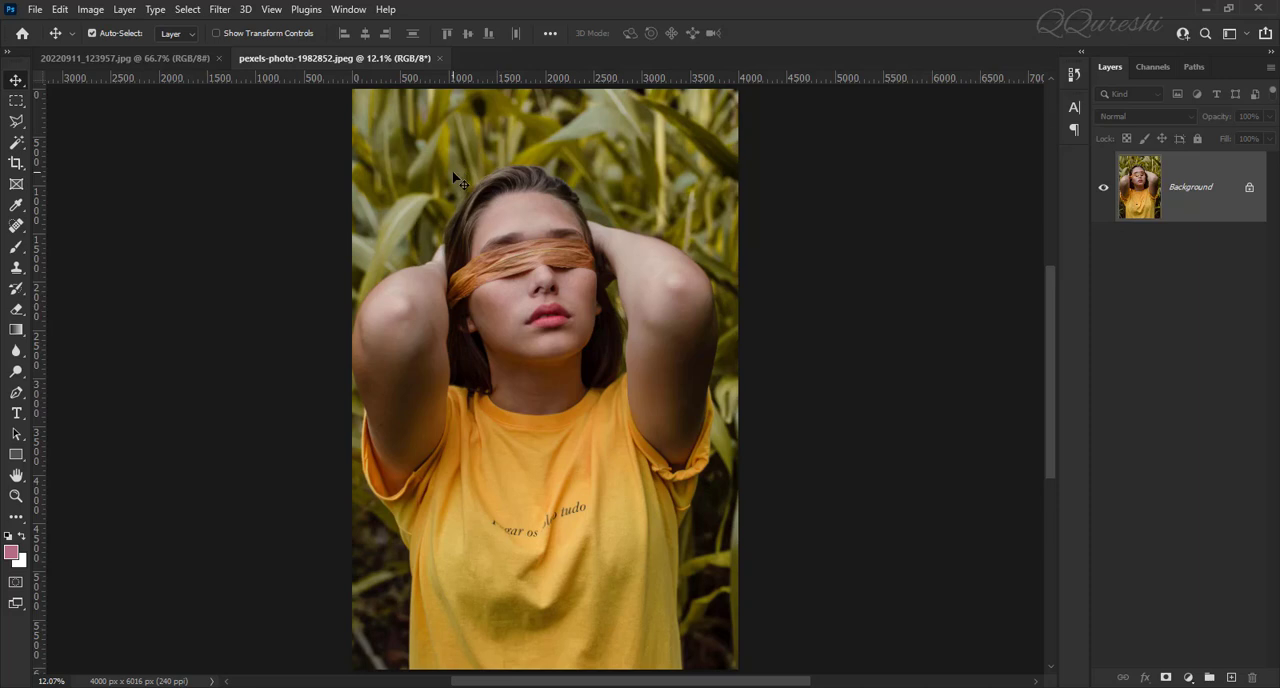
pyautogui.click(124, 59)
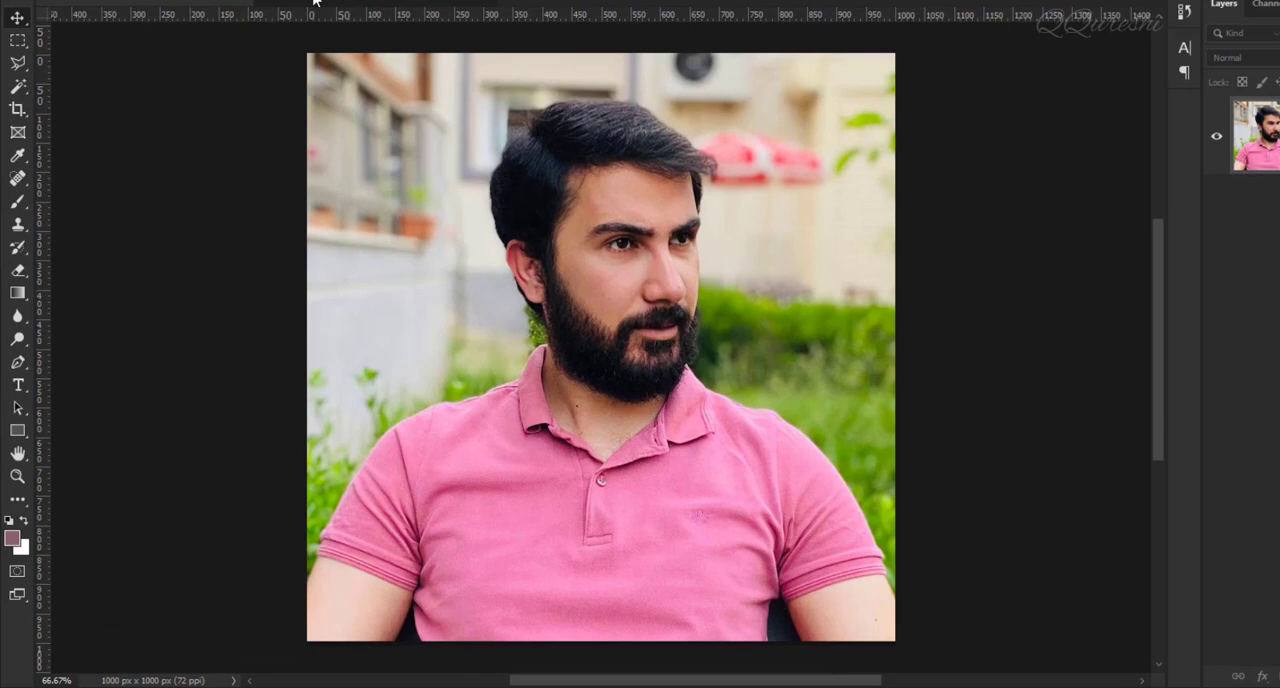
pyautogui.click(283, 57)
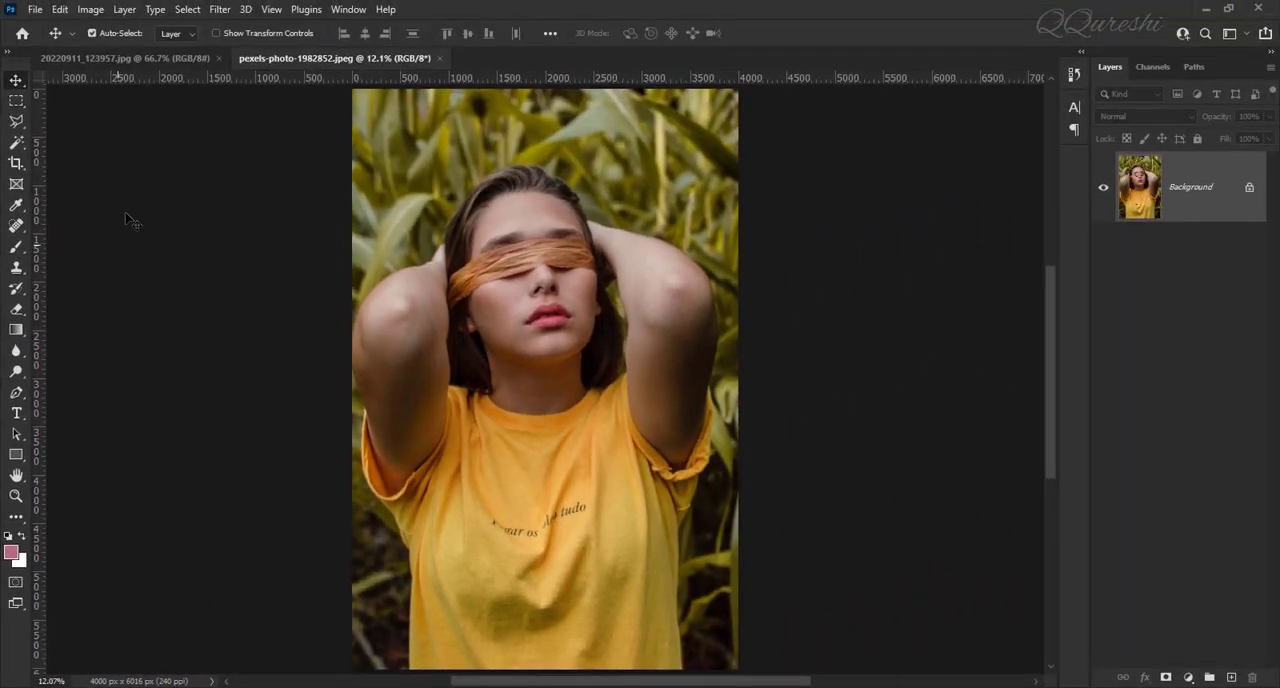
pyautogui.click(137, 58)
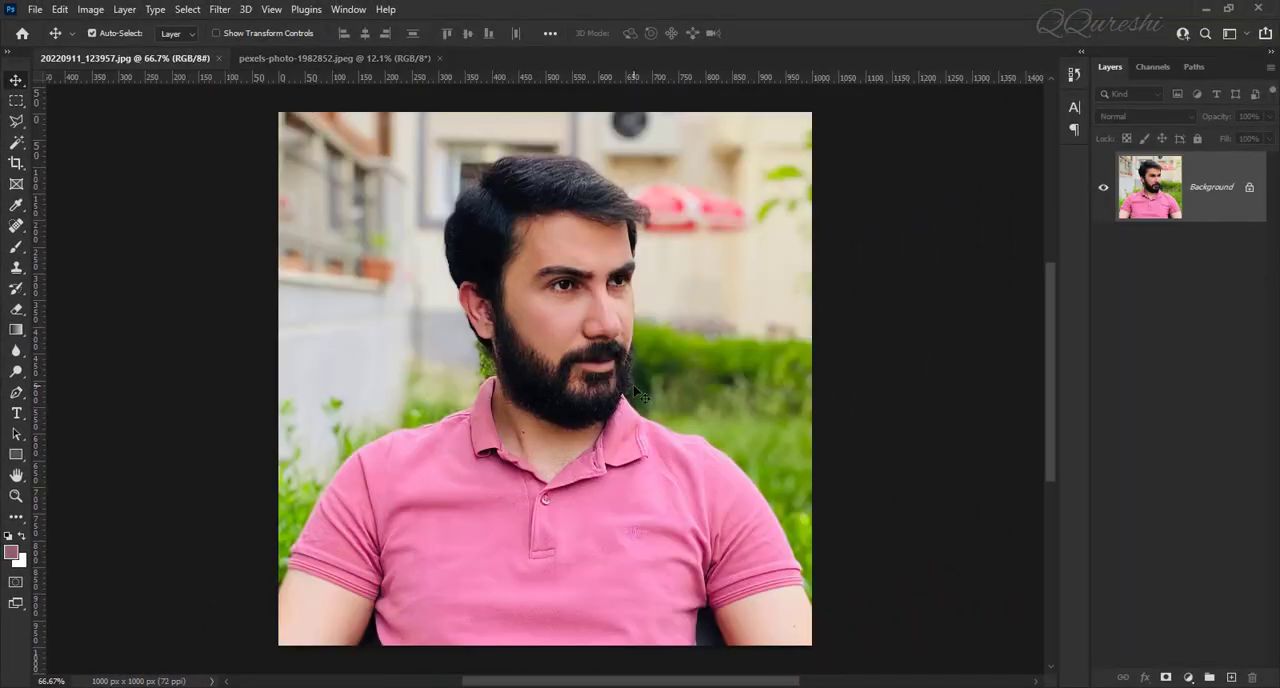
pyautogui.click(340, 58)
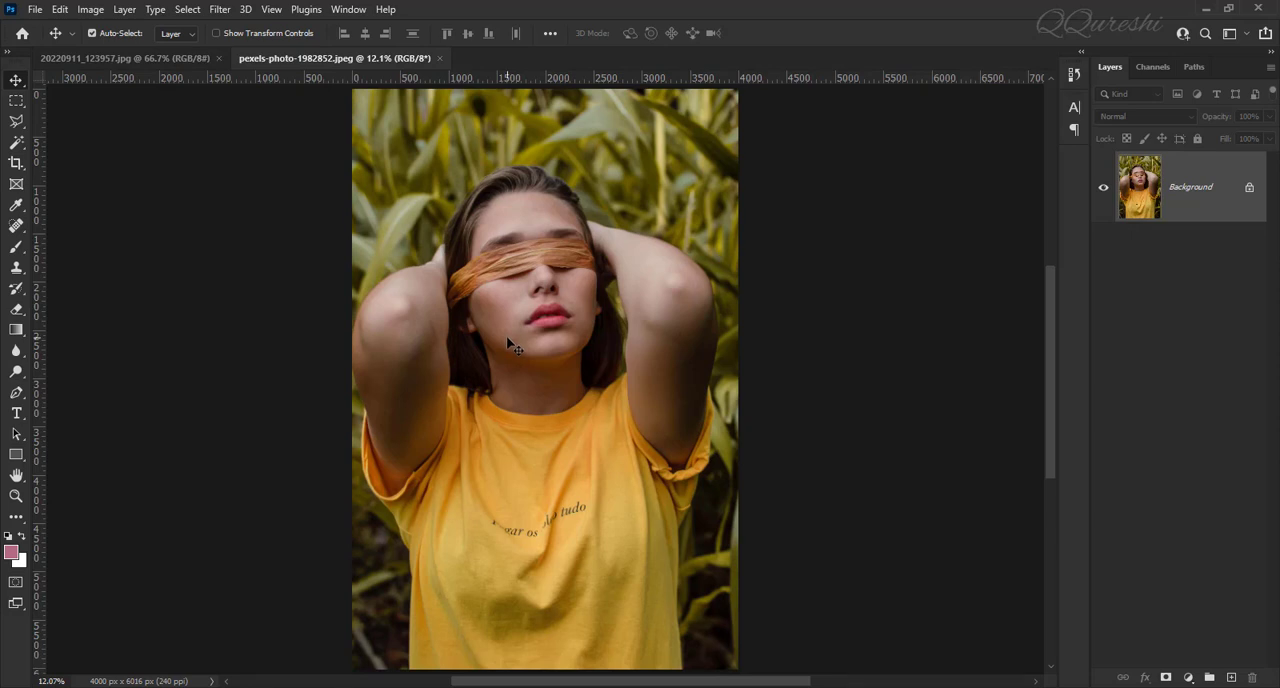
pyautogui.click(151, 58)
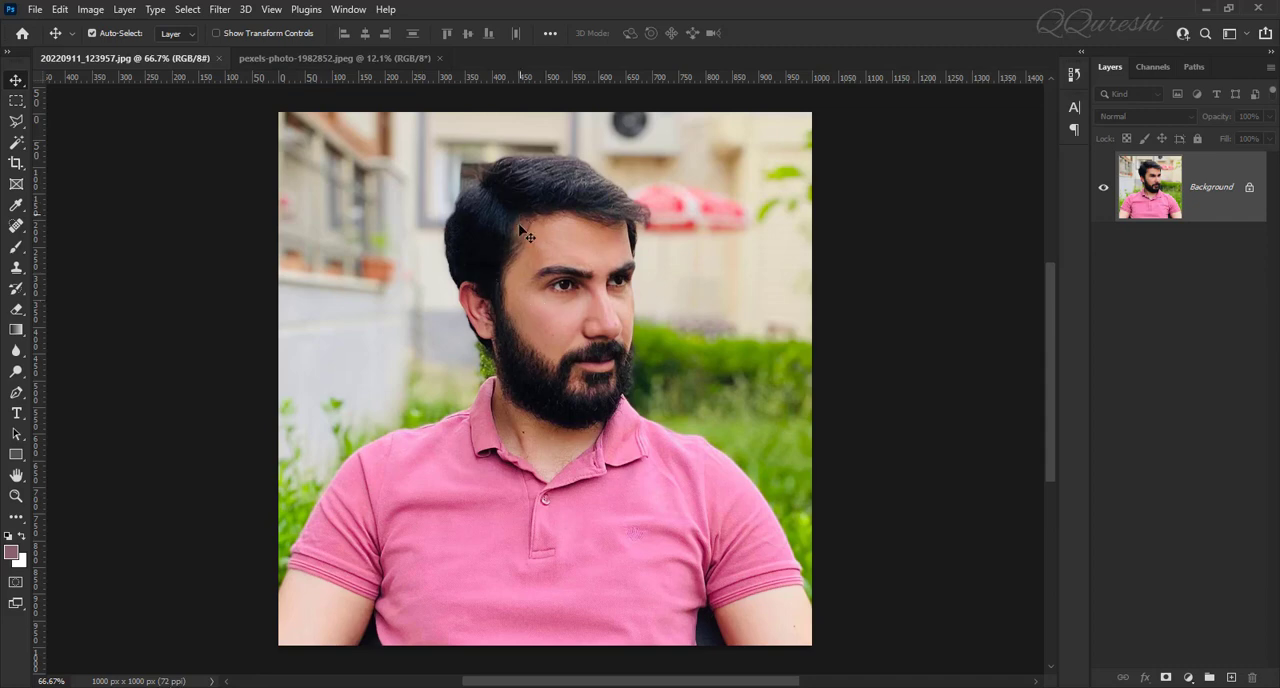
pyautogui.click(327, 58)
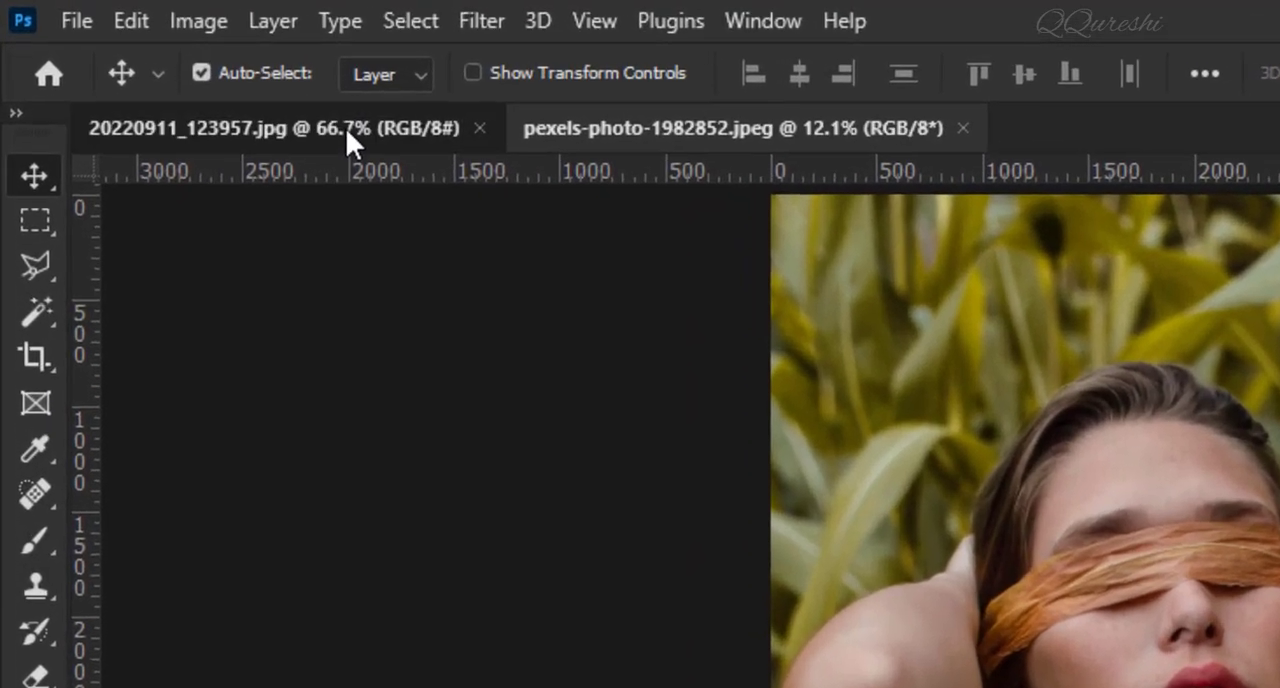
# Load the size and resolution of 20220911_123957.jpg into the Crop tool with the Front Image preset.
pyautogui.click(152, 60)
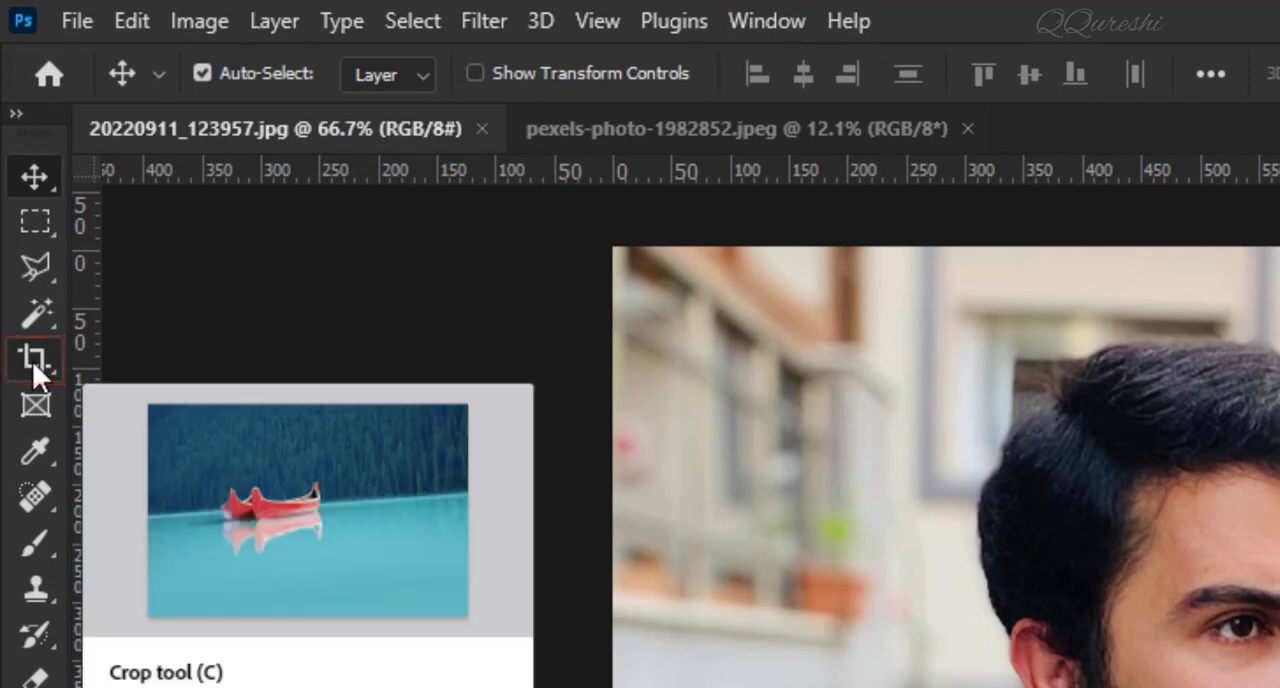
pyautogui.click(35, 370)
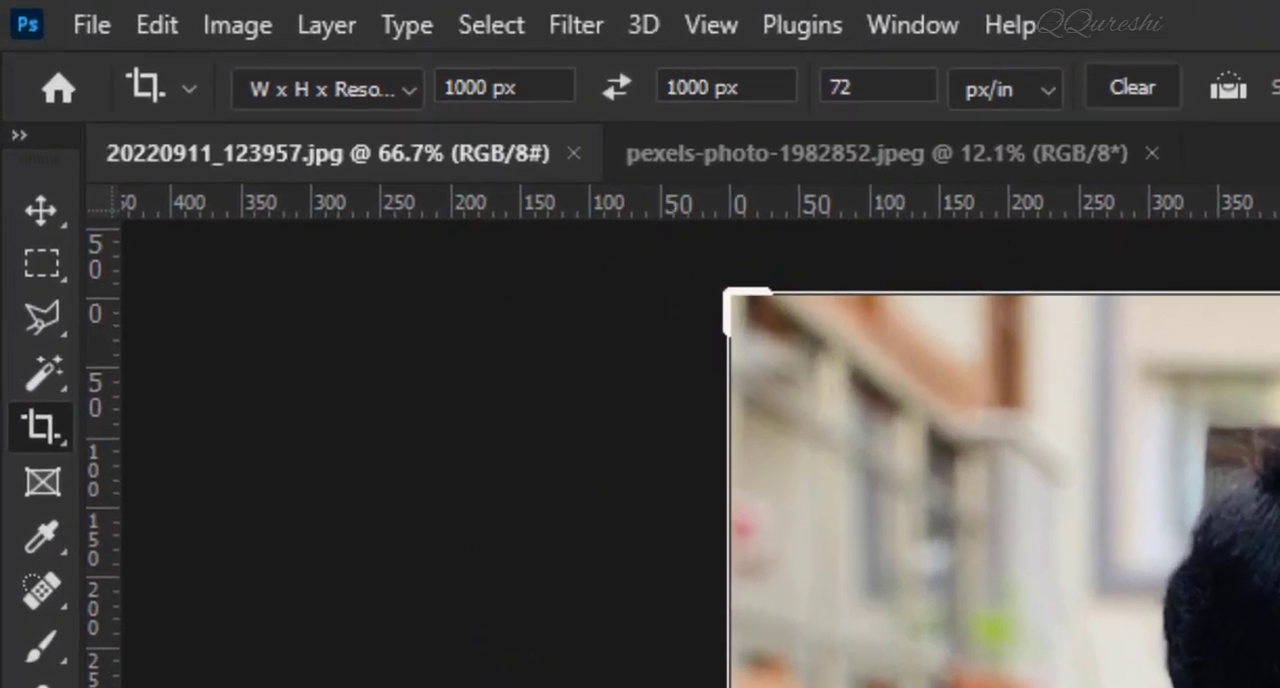
pyautogui.click(414, 95)
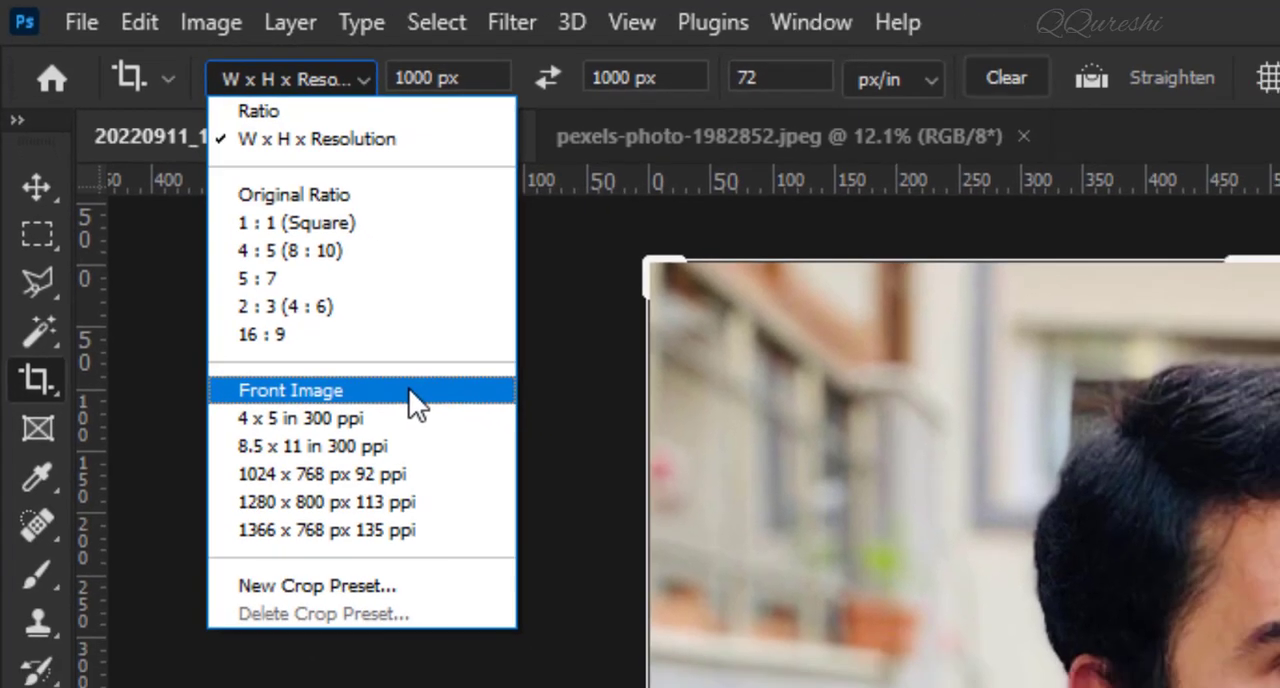
pyautogui.click(468, 443)
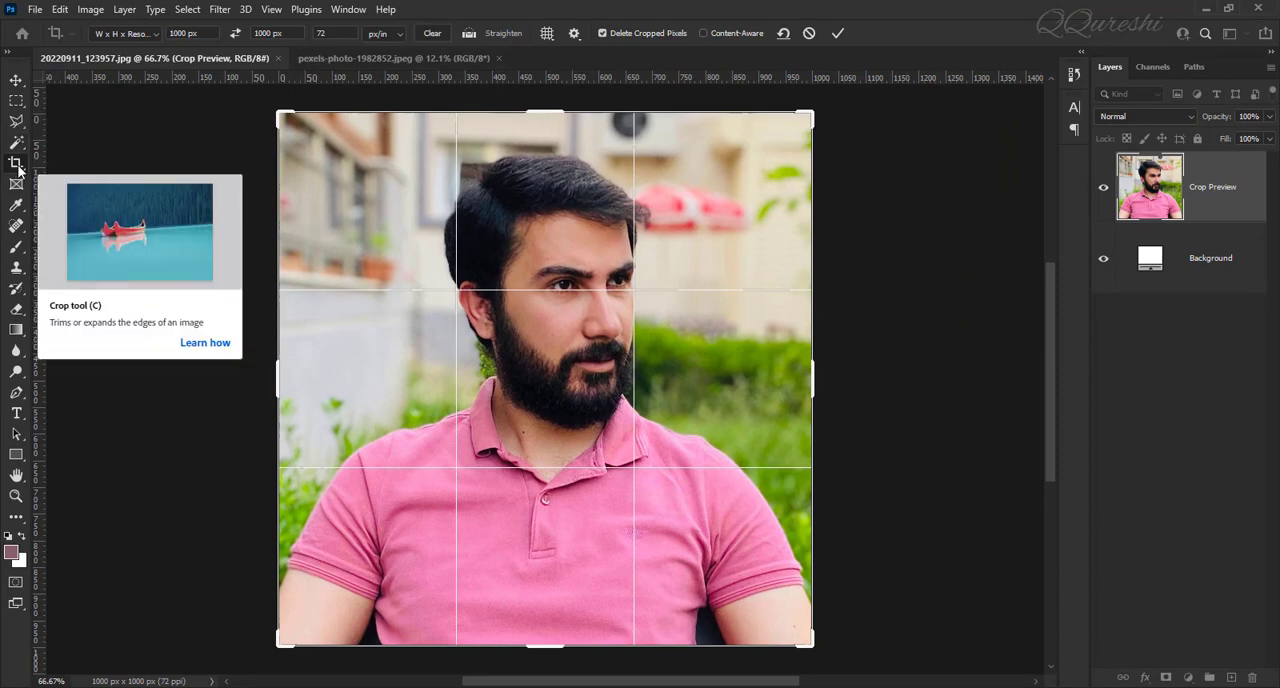
# Crop pexels-photo-1982852.jpeg to 1000 x 1000 px at 72 px/in, framing the head, raised arms and the shirt above its lettering.
pyautogui.click(340, 58)
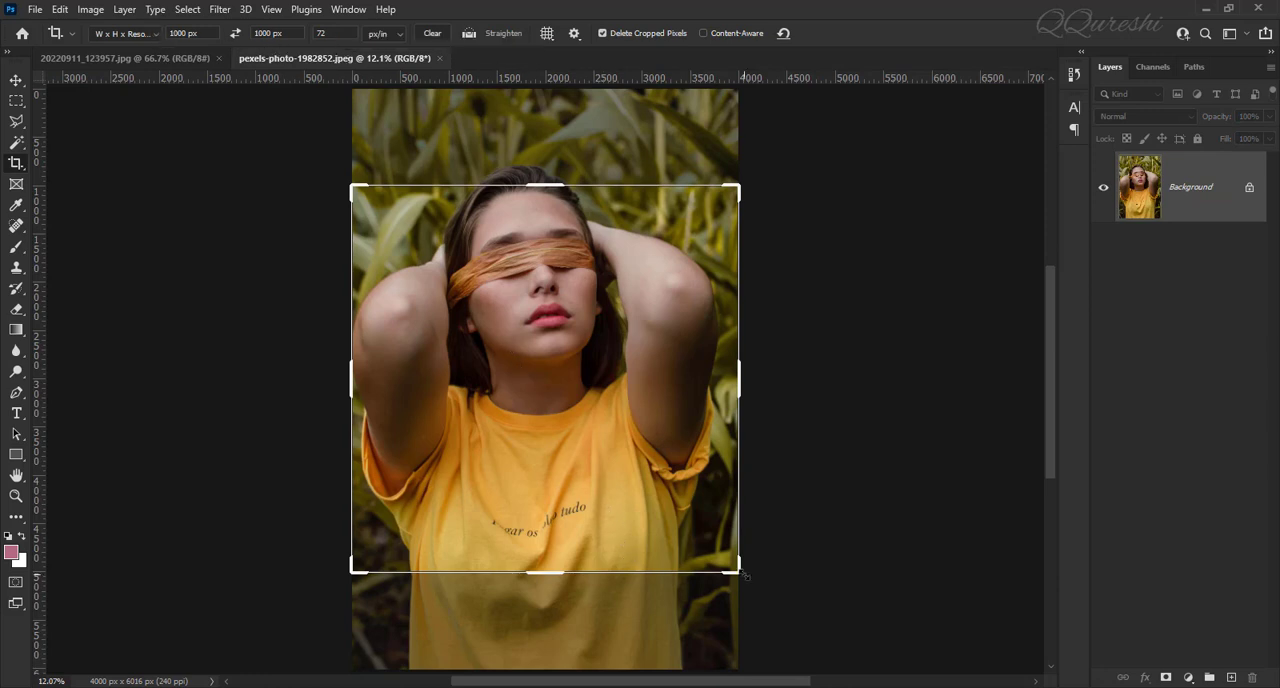
pyautogui.moveTo(741, 575); pyautogui.dragTo(710, 528)
pyautogui.moveTo(651, 497)
pyautogui.mouseDown()
pyautogui.moveTo(679, 490)
pyautogui.moveTo(662, 493)
pyautogui.mouseUp()
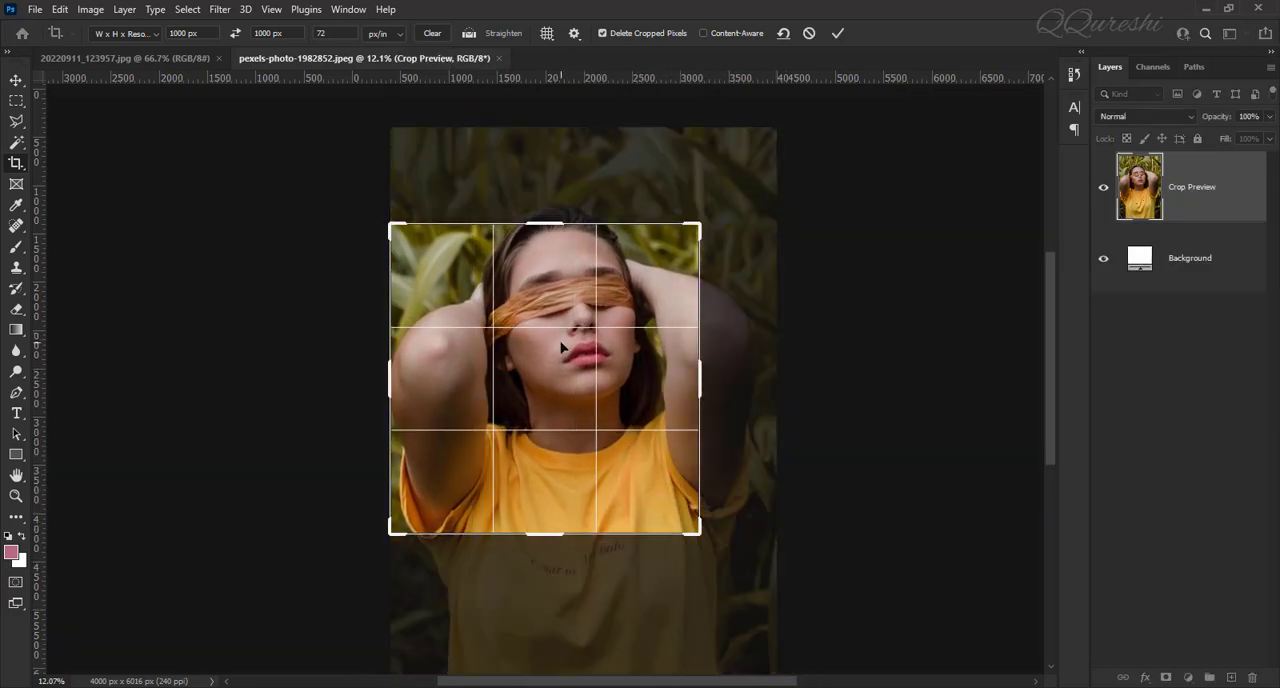
pyautogui.moveTo(562, 351); pyautogui.dragTo(573, 291)
pyautogui.moveTo(562, 292); pyautogui.dragTo(564, 290)
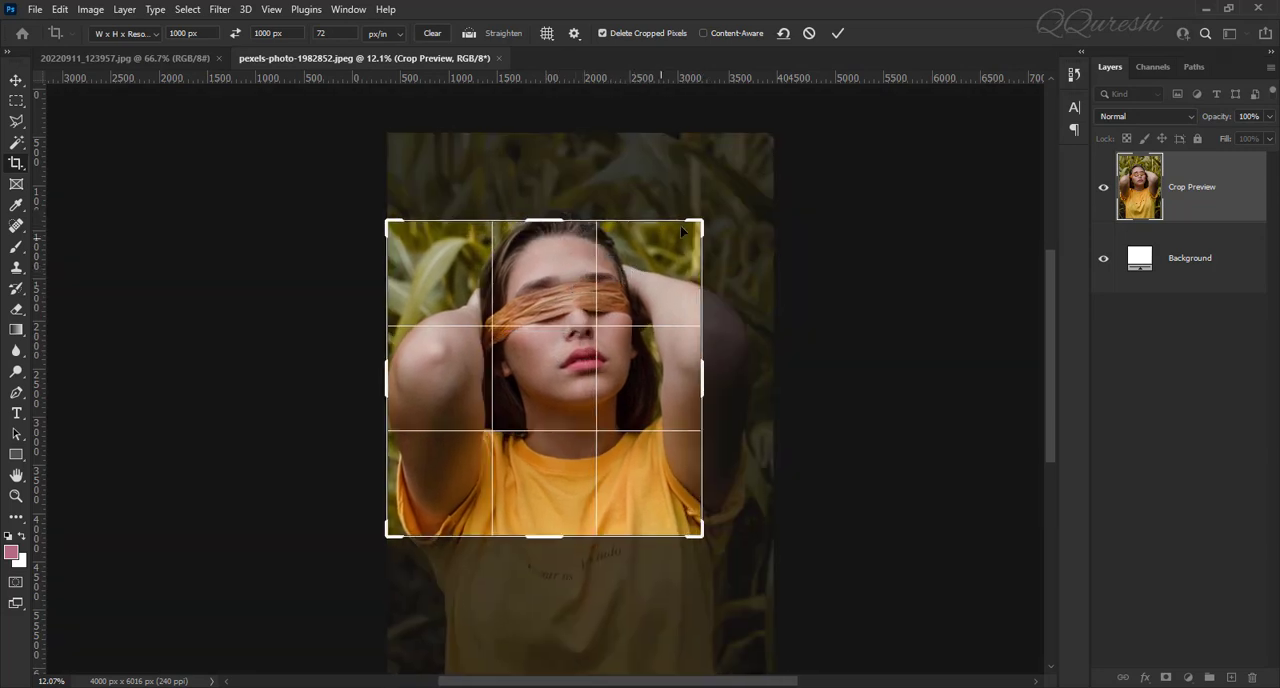
pyautogui.moveTo(699, 222); pyautogui.dragTo(738, 208)
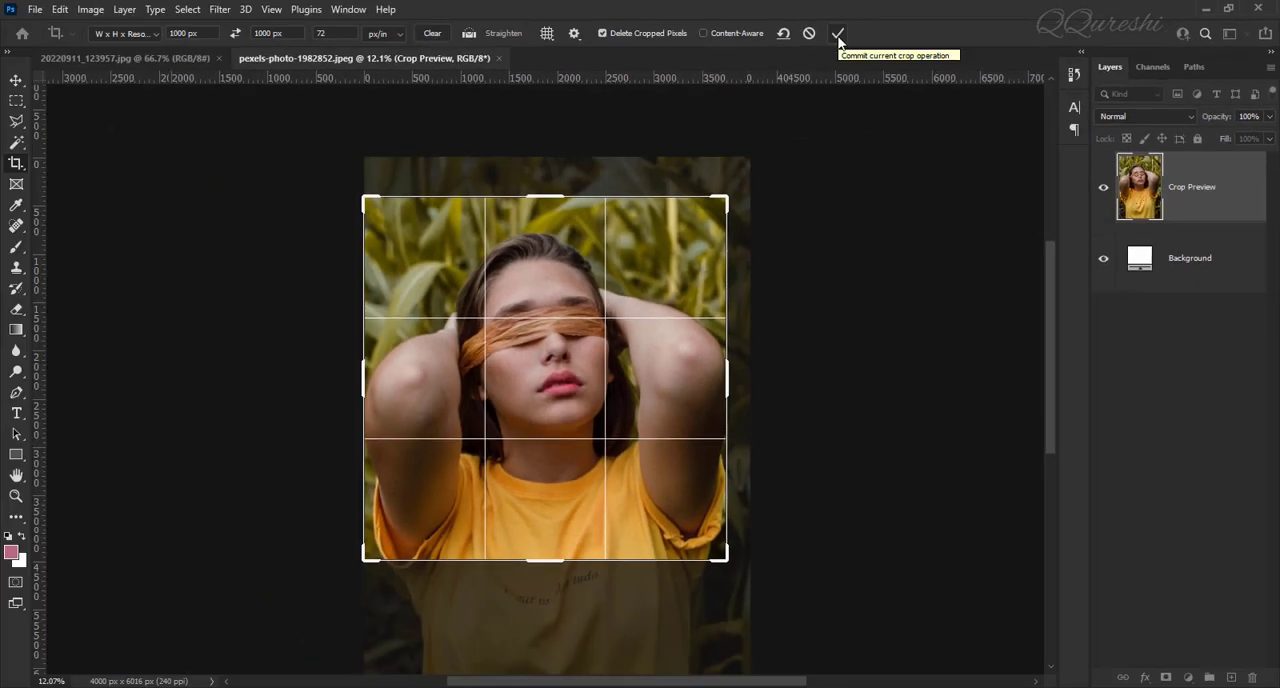
pyautogui.click(838, 35)
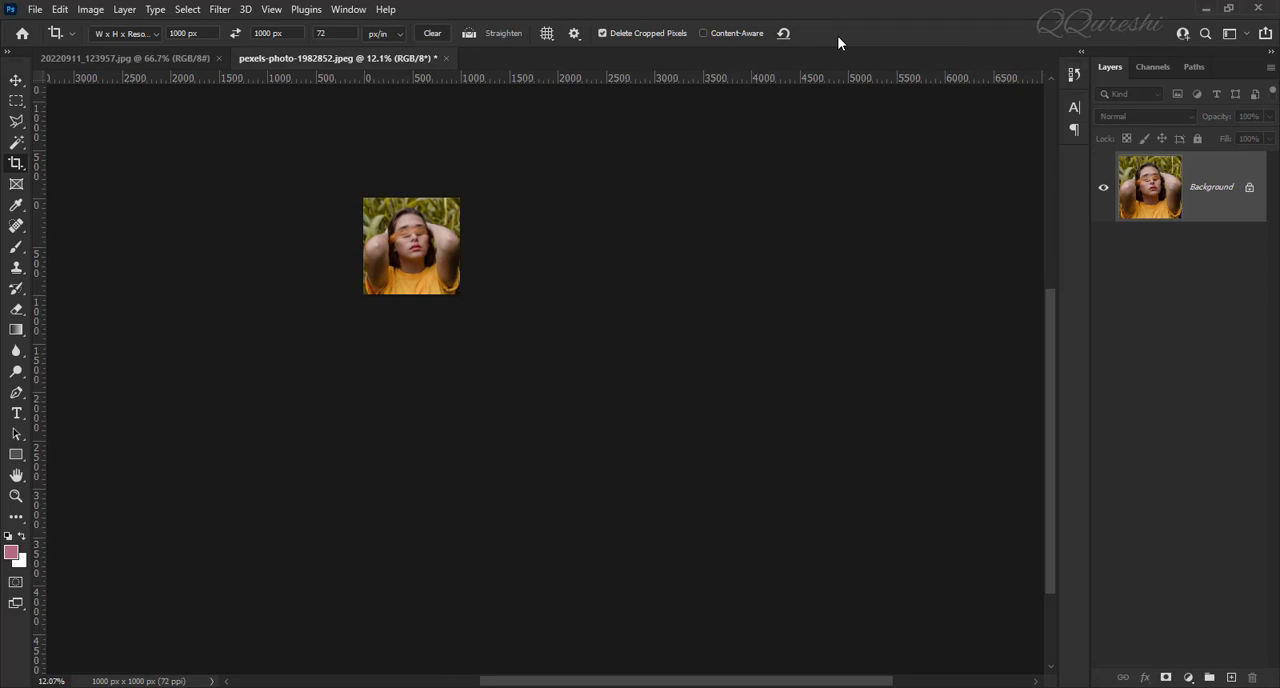
pyautogui.hotkey('ctrl', '0')
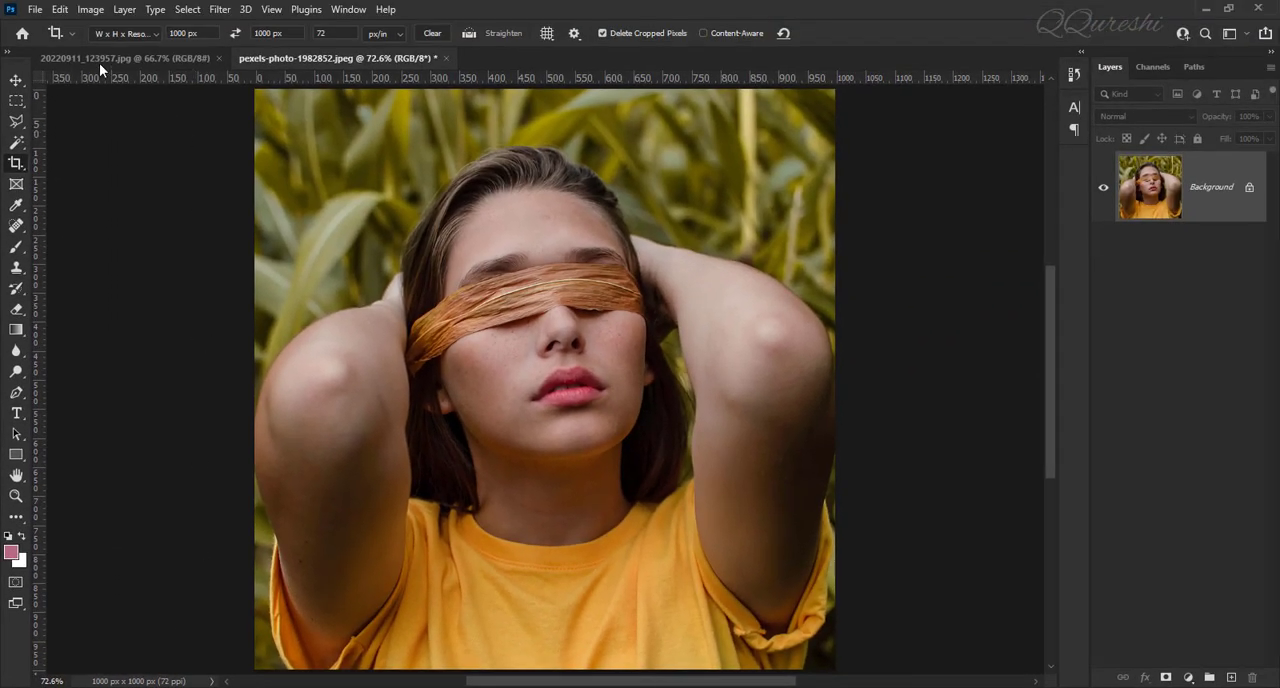
# Compare the cropped photo with 20220911_123957.jpg, and undo the crop of pexels-photo-1982852.jpeg.
pyautogui.click(112, 55)
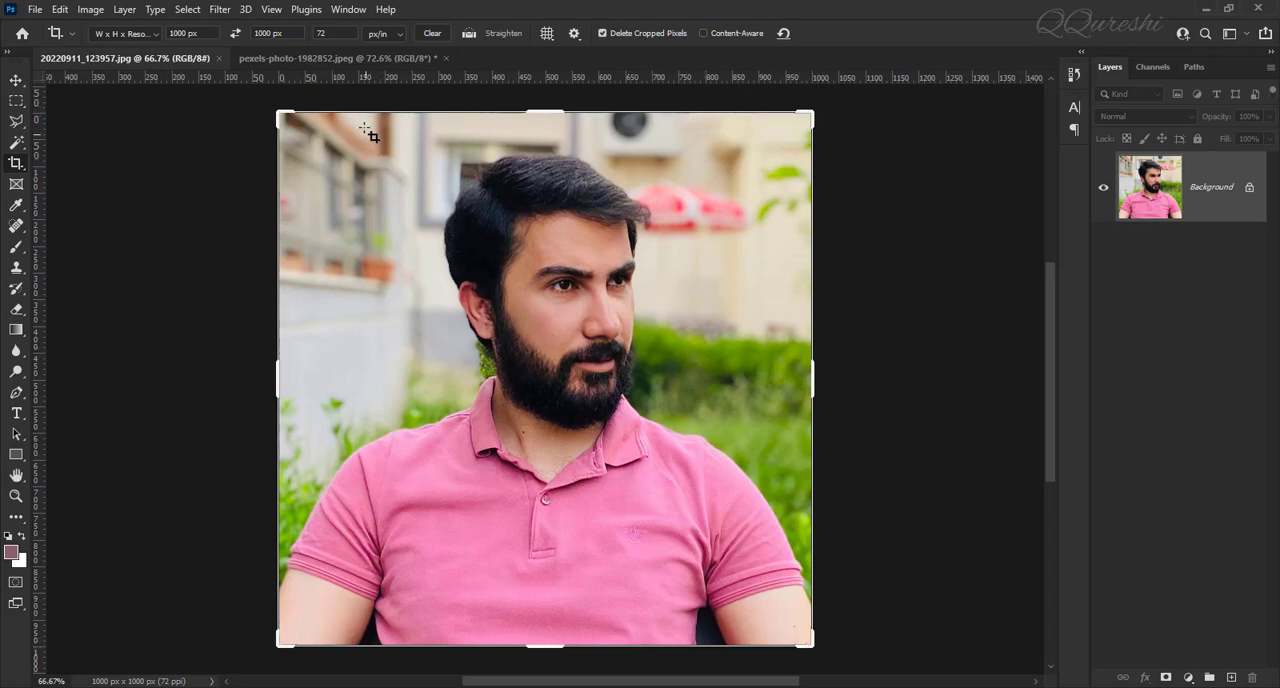
pyautogui.click(341, 60)
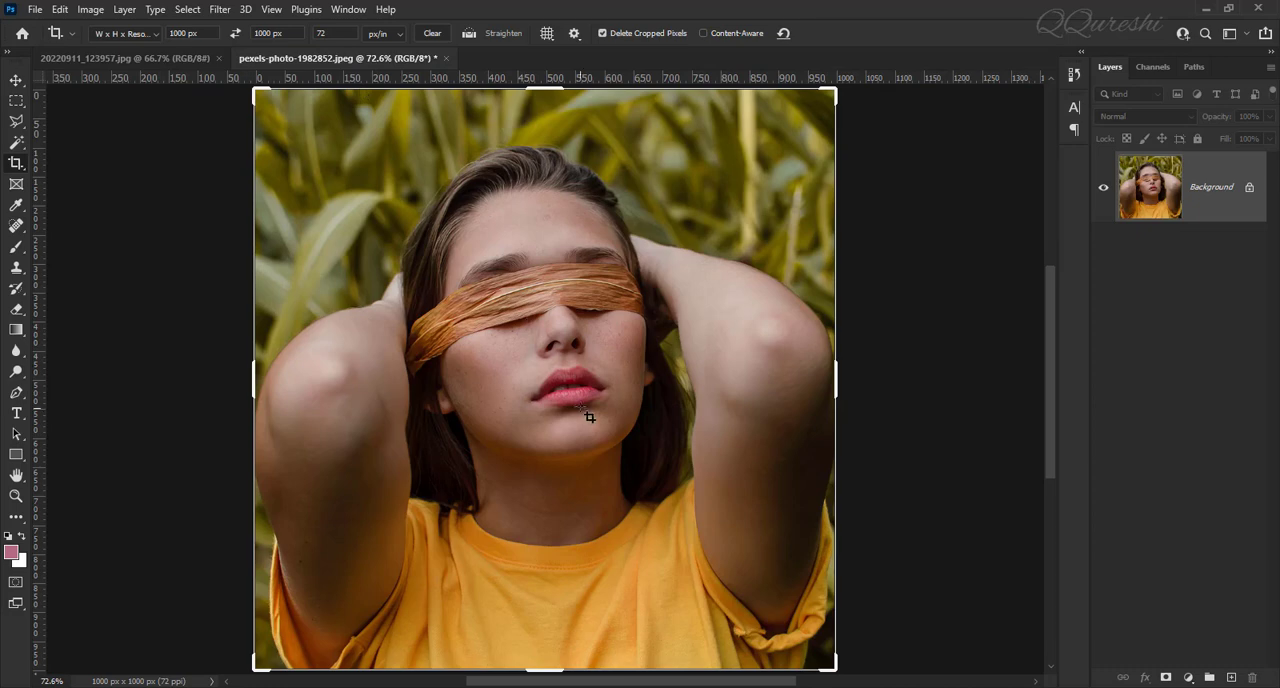
pyautogui.press('ctrl')
pyautogui.hotkey('ctrl', 'z')
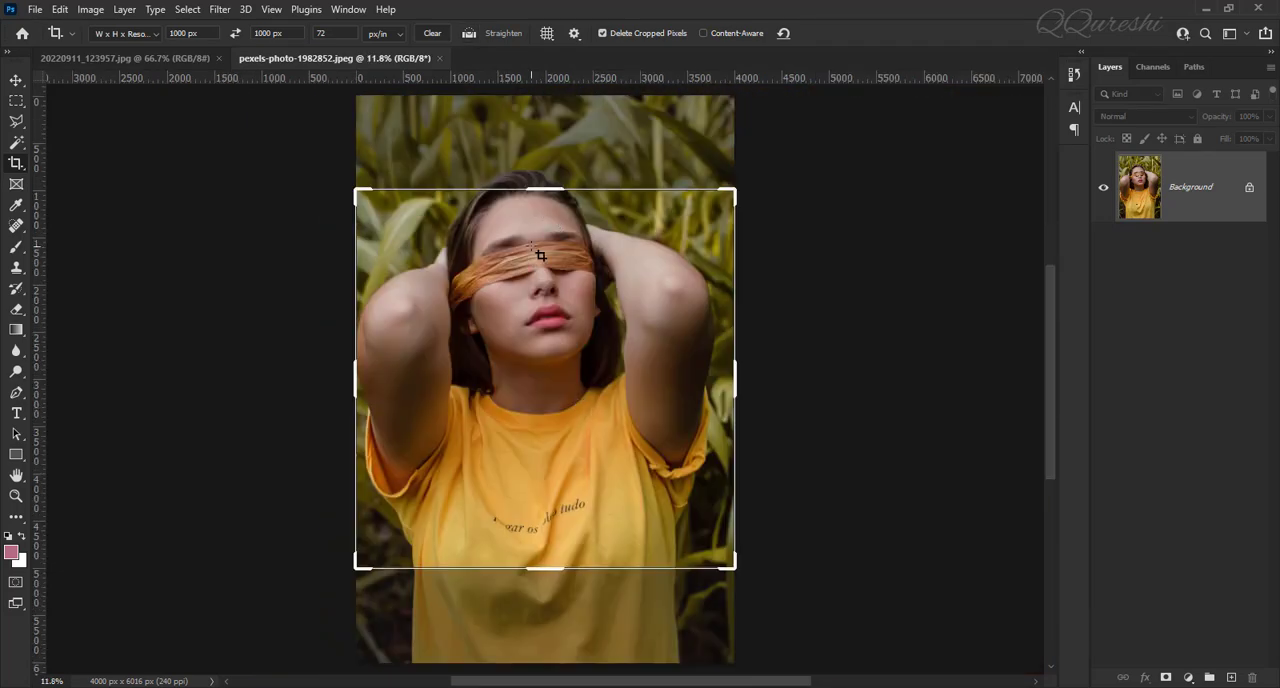
# Crop pexels-photo-1982852.jpeg to 1000 x 1000 px at 72 px/in, from just above the hair down to the shirt lettering.
pyautogui.moveTo(531, 246)
pyautogui.mouseDown()
pyautogui.moveTo(531, 231)
pyautogui.moveTo(540, 252)
pyautogui.mouseUp()
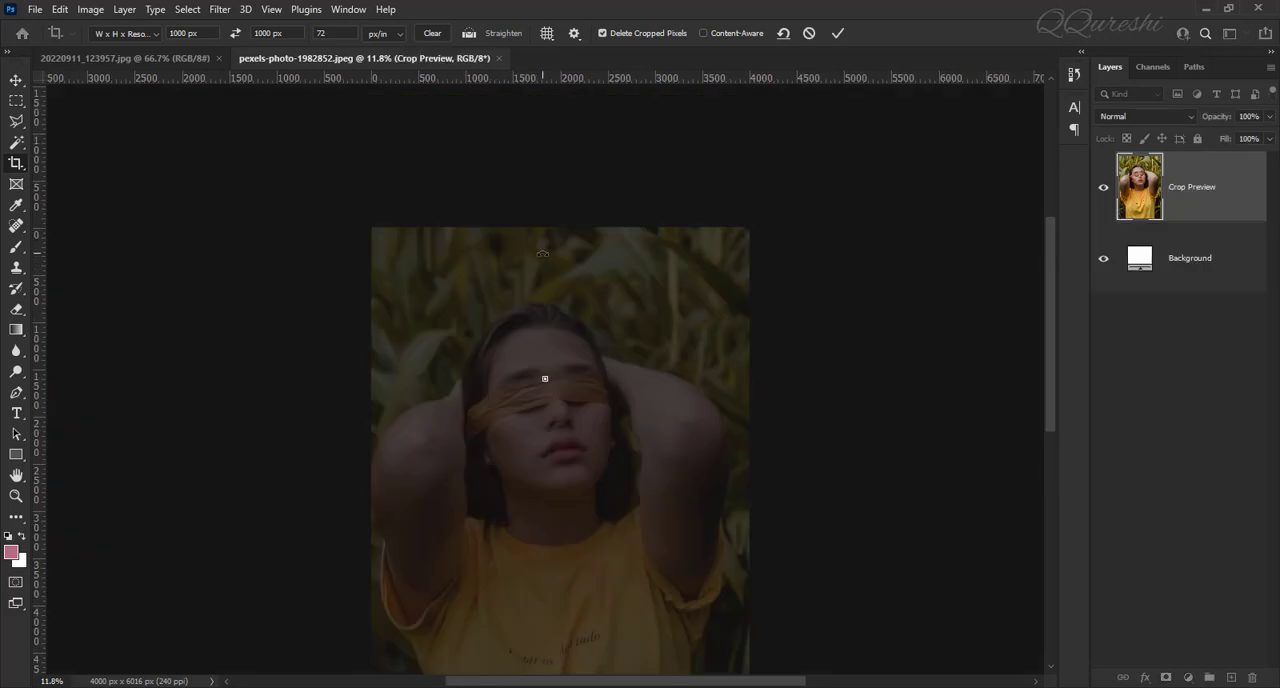
pyautogui.moveTo(541, 303)
pyautogui.mouseDown()
pyautogui.moveTo(542, 326)
pyautogui.moveTo(542, 292)
pyautogui.moveTo(540, 314)
pyautogui.mouseUp()
pyautogui.moveTo(364, 380); pyautogui.dragTo(360, 381)
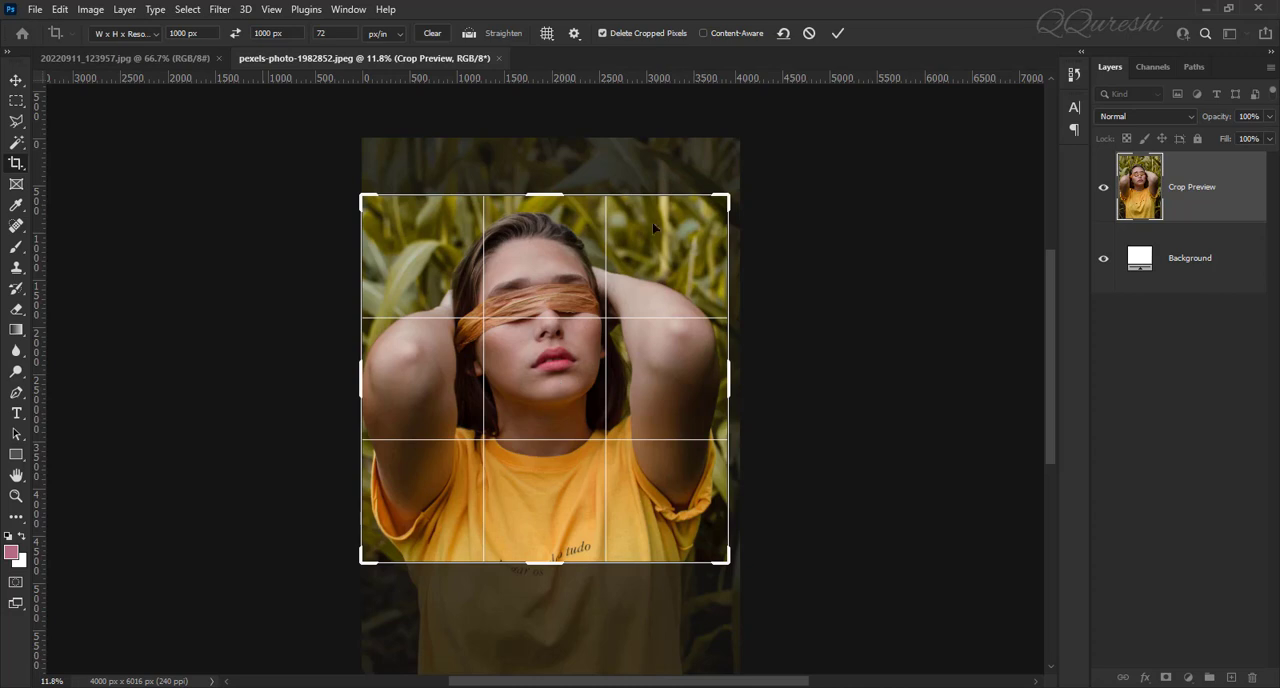
pyautogui.click(838, 36)
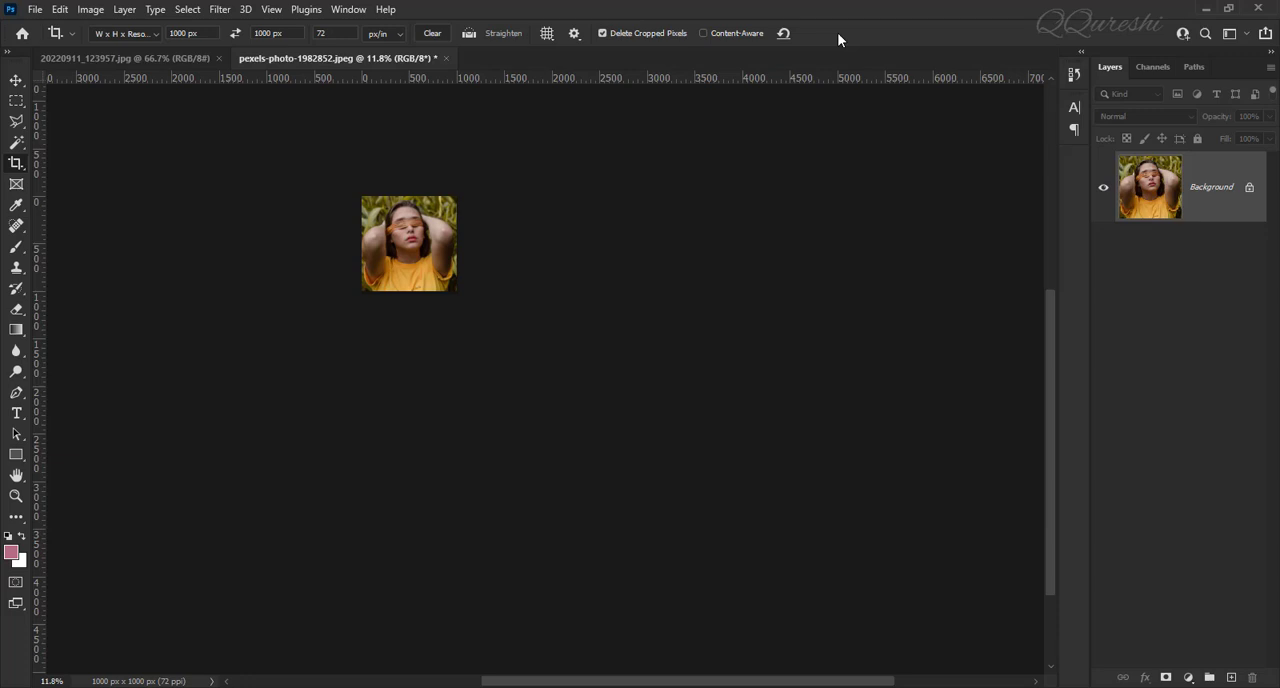
pyautogui.hotkey('ctrl', '0')
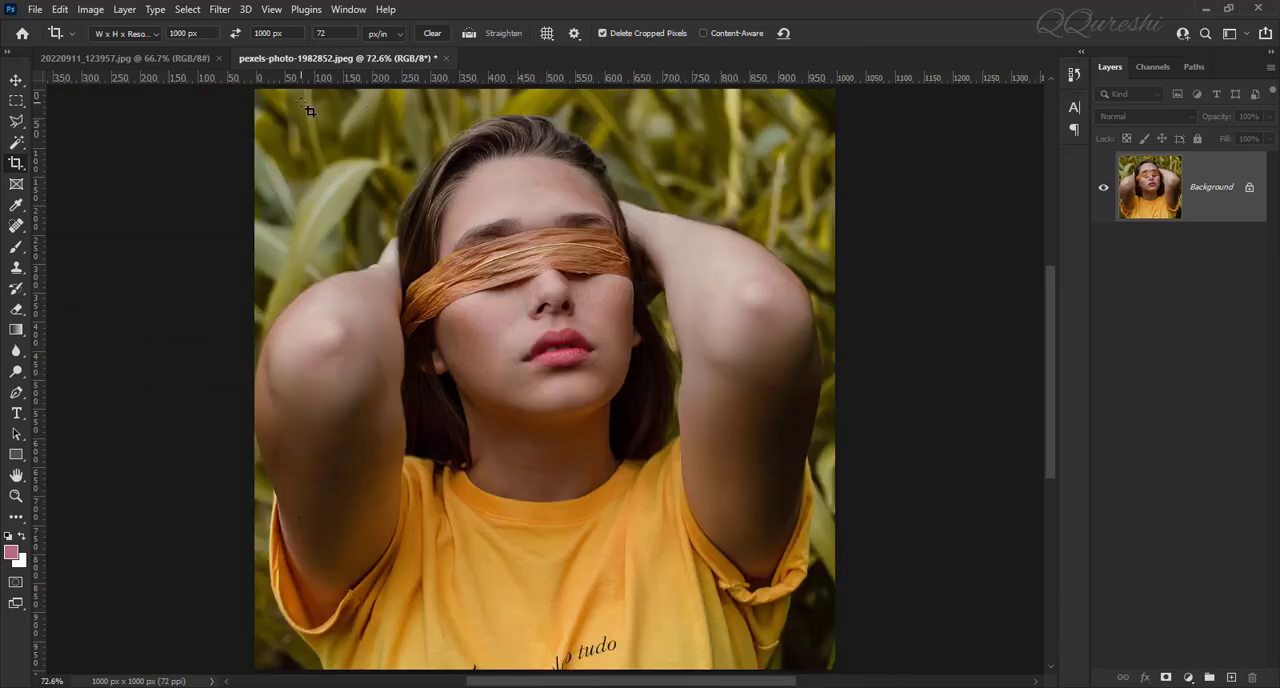
# Inspect the cropped pexels-photo-1982852.jpeg at 100% and compare its size and framing with 20220911_123957.jpg.
pyautogui.hotkey('ctrl', '1')
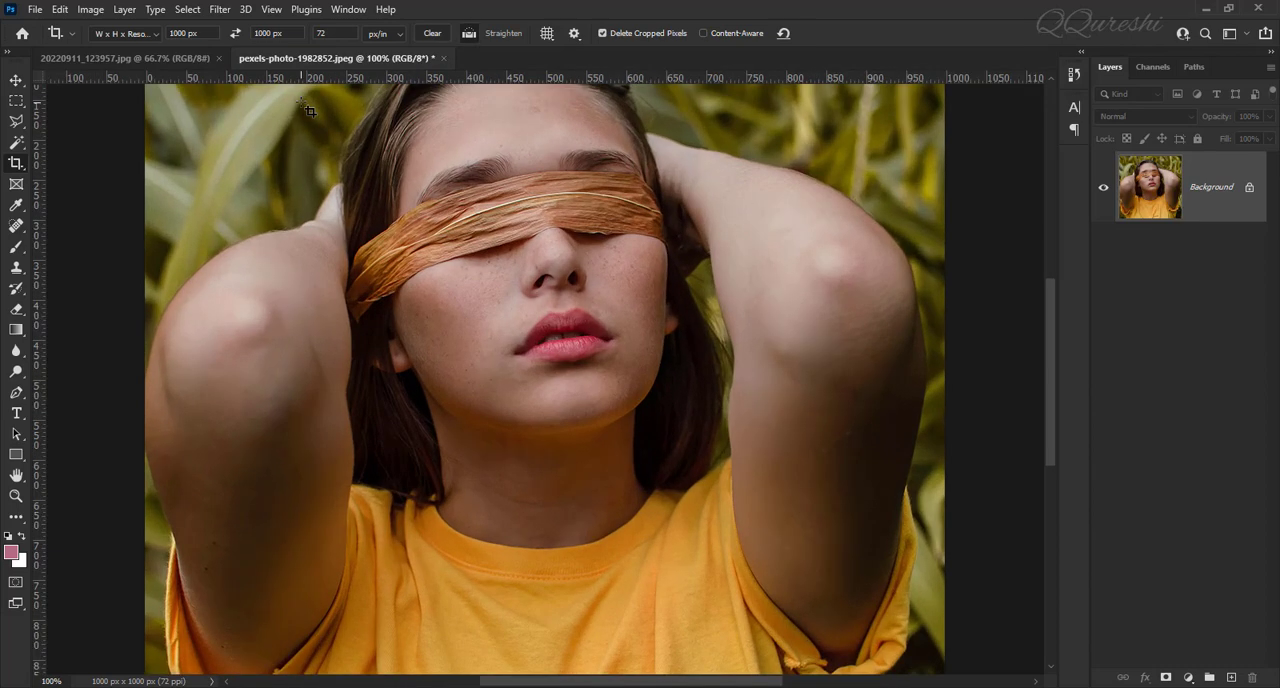
pyautogui.hotkey('ctrl', '0')
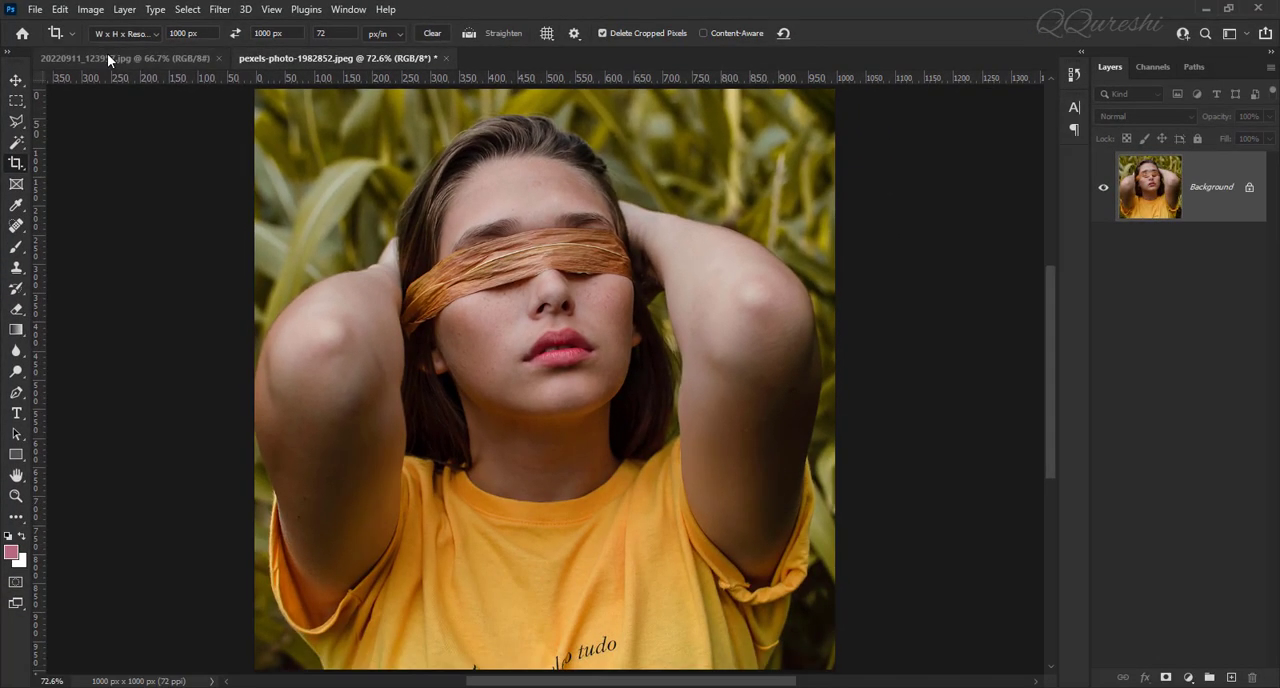
pyautogui.click(107, 57)
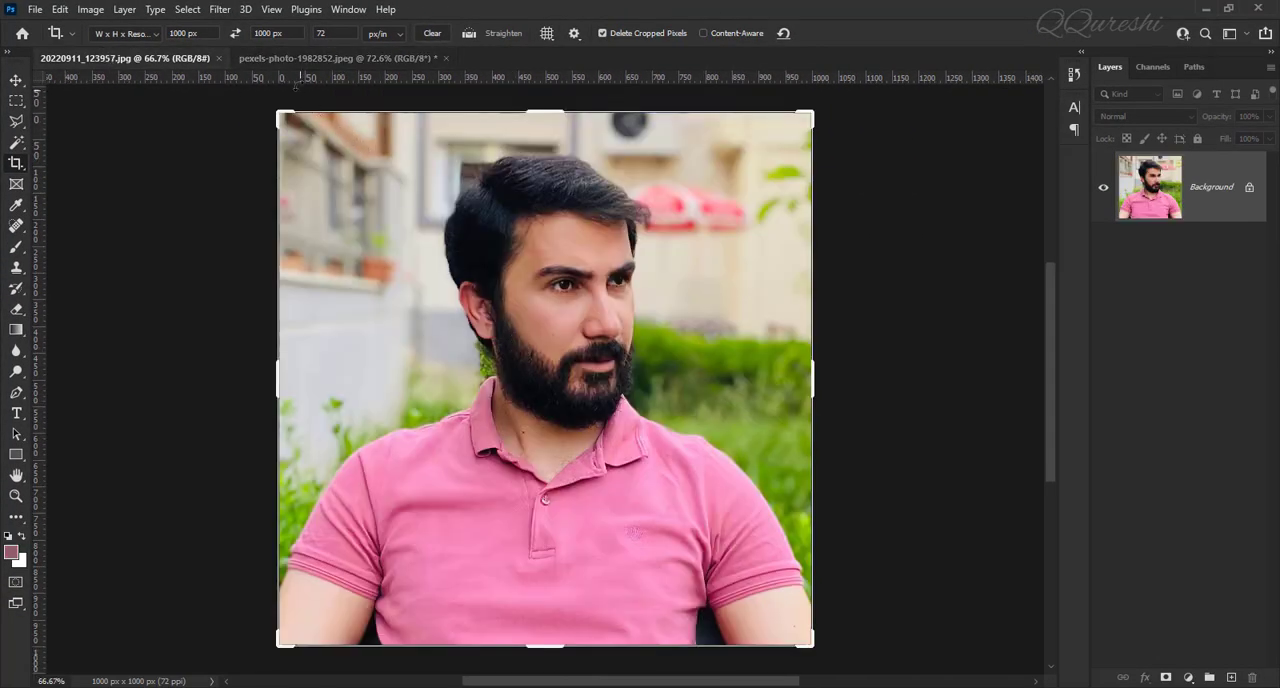
pyautogui.click(294, 56)
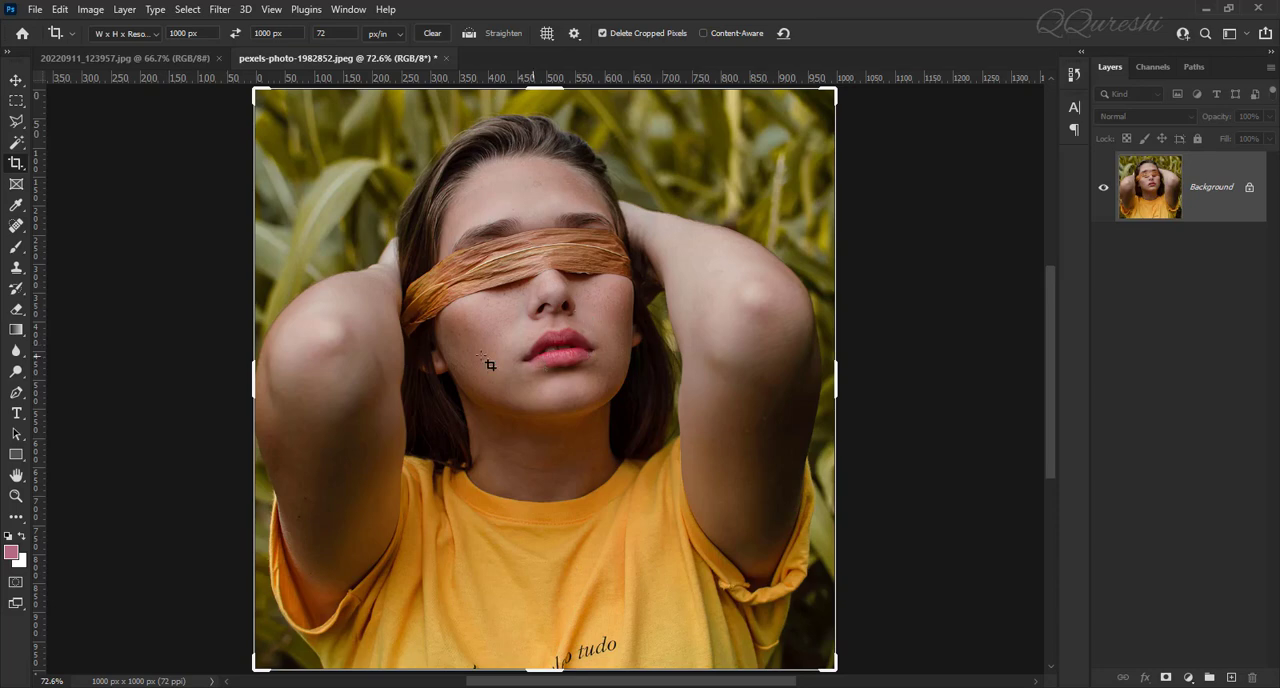
pyautogui.click(148, 60)
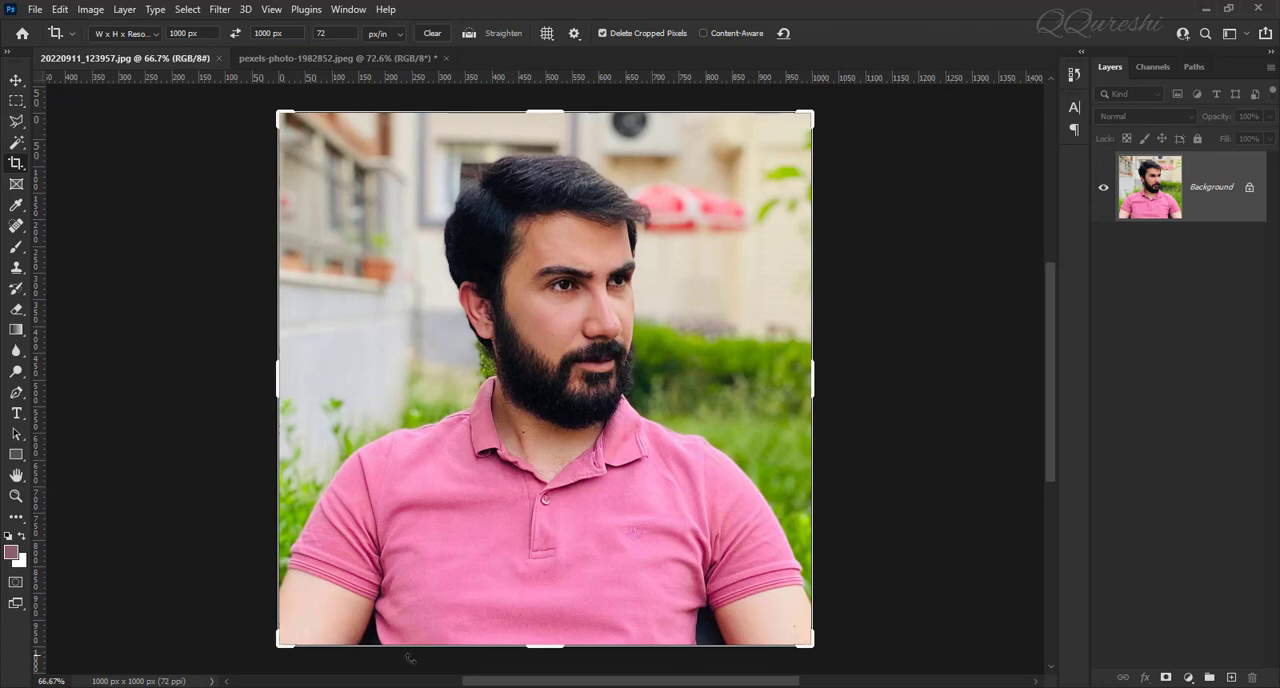
pyautogui.click(353, 58)
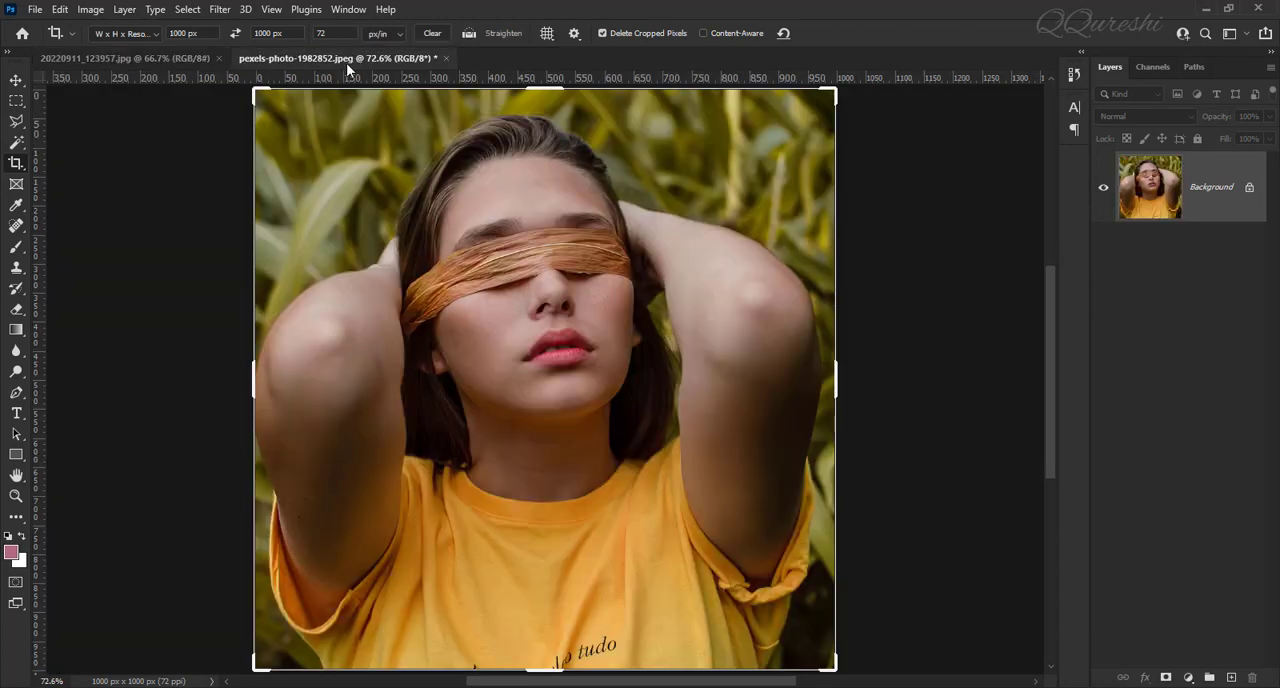